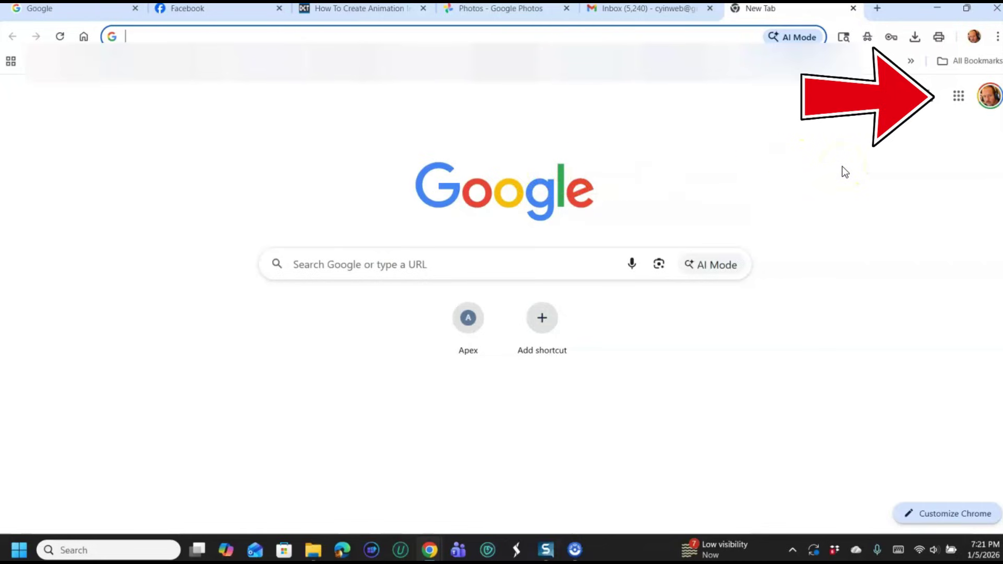
- Launch Google Photos from the apps grid and start a new Animation from the + menu
click(957, 99)
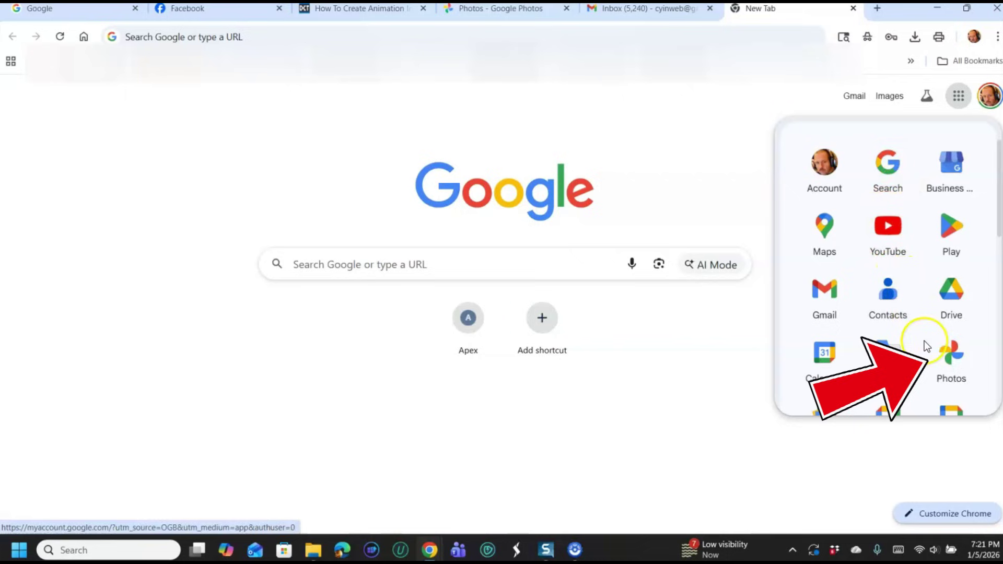
click(943, 357)
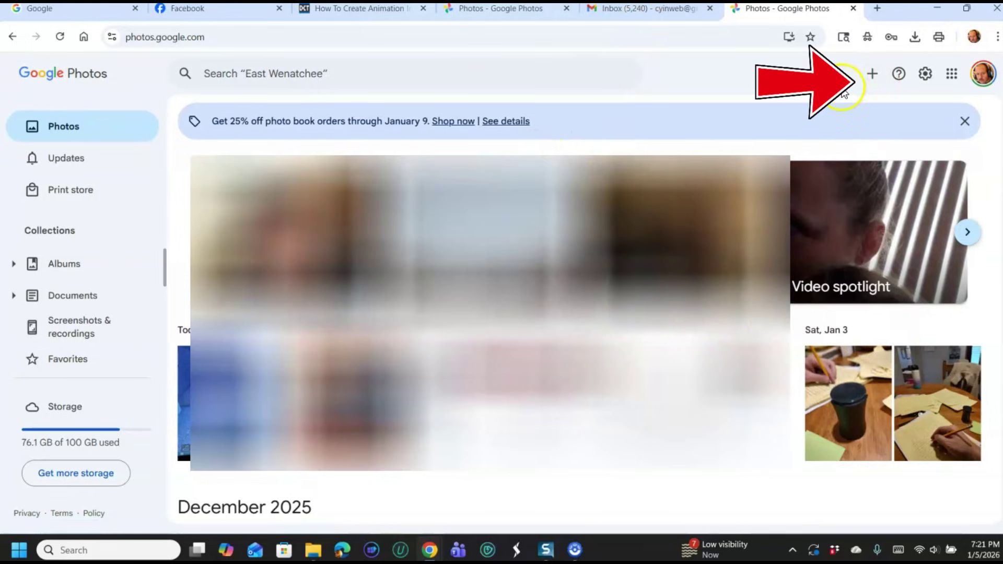
click(870, 78)
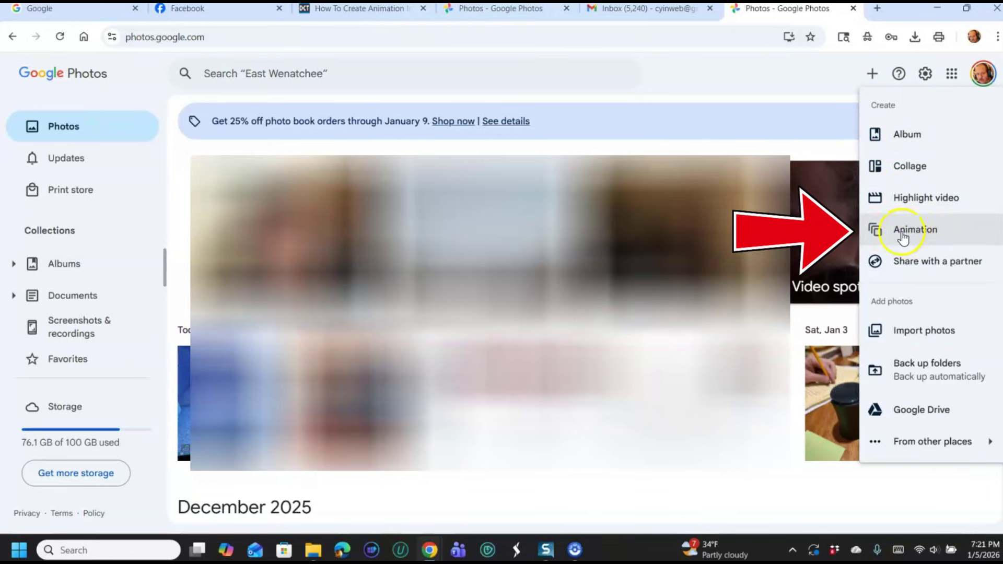
click(900, 235)
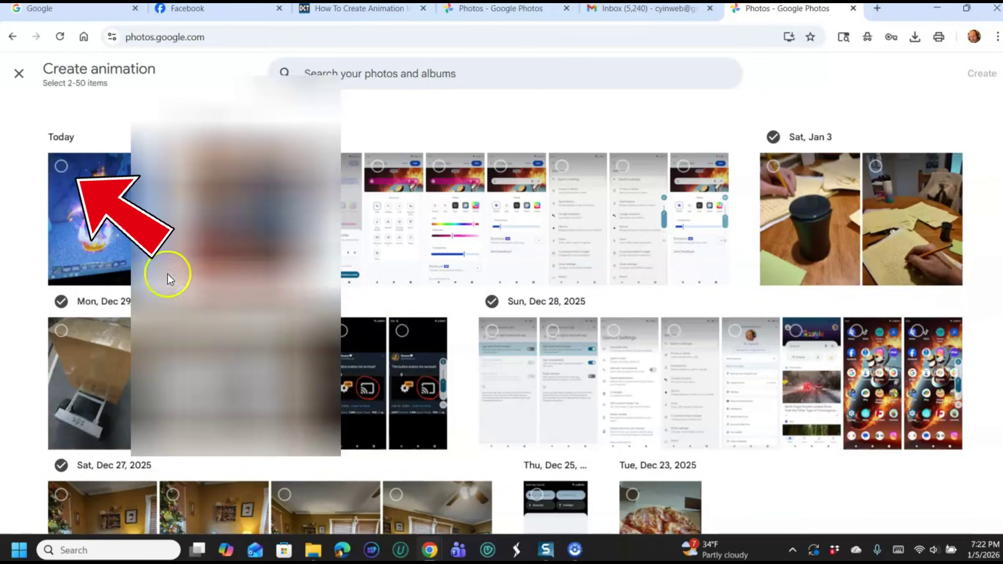
- Tick the Today game screenshot, the three Dec 22 dog photos and the sunset shot
click(61, 166)
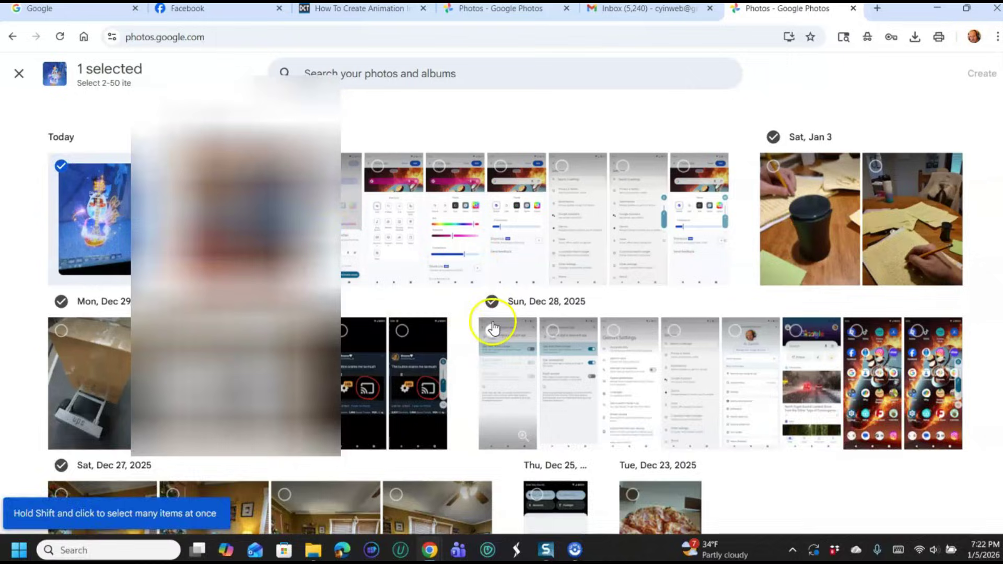
scroll(578, 319, down, 1)
scroll(578, 316, down, 5)
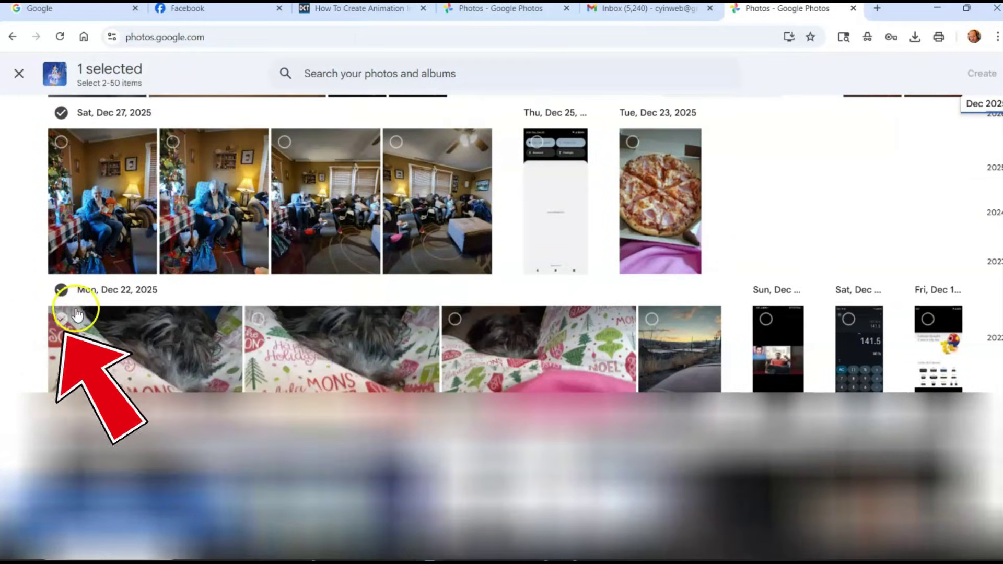
click(61, 317)
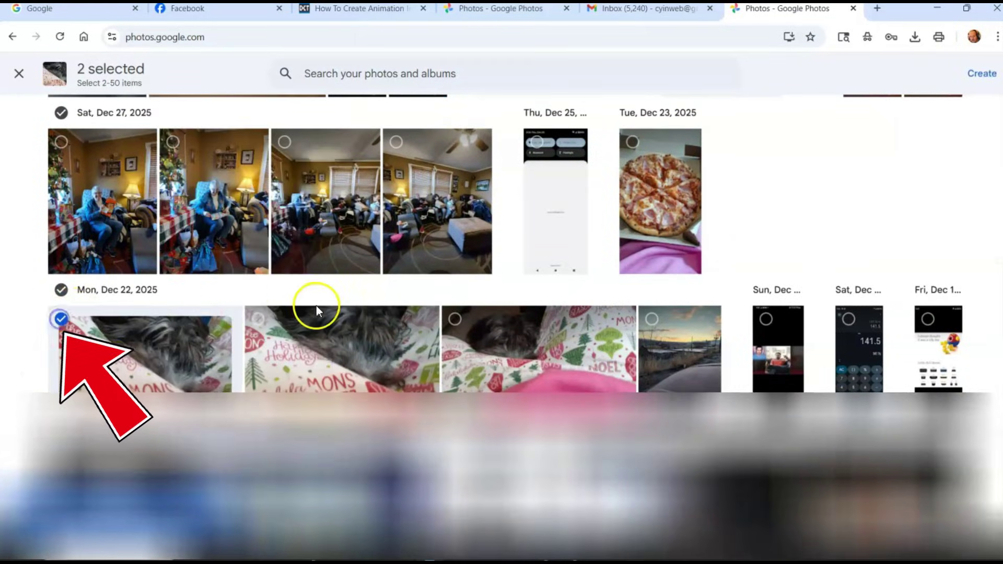
click(245, 319)
click(454, 319)
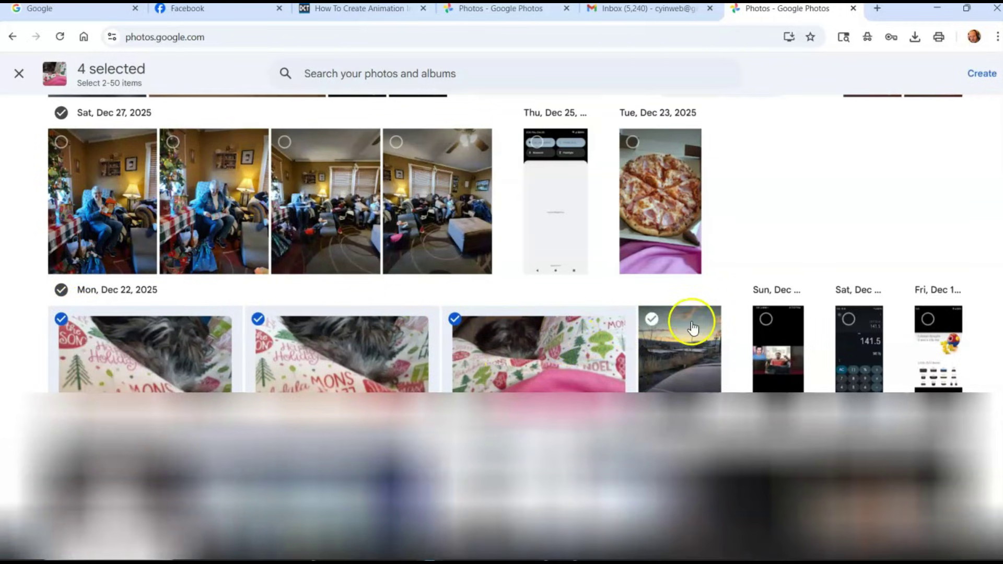
scroll(692, 328, down, 2)
click(652, 231)
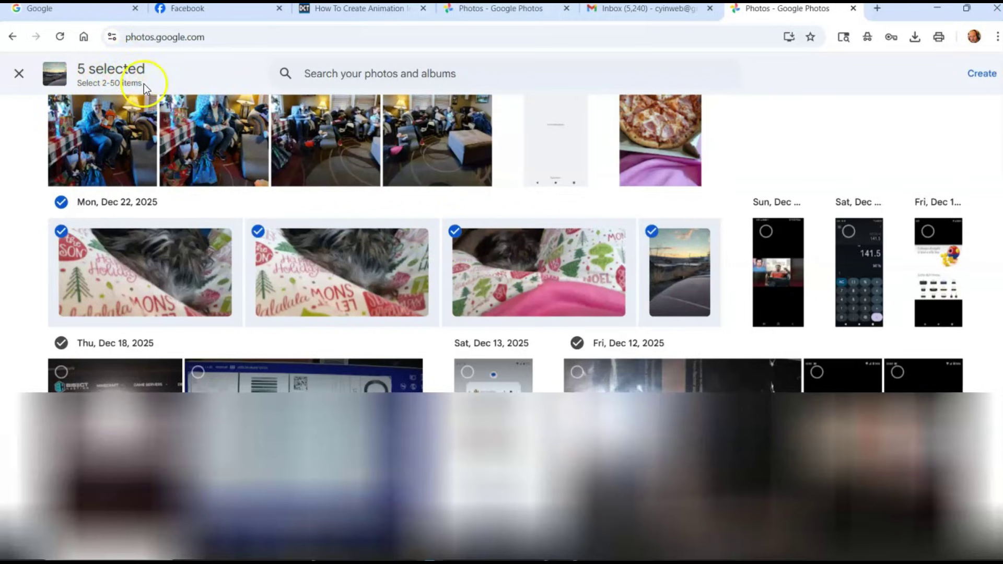
mouse_move(213, 141)
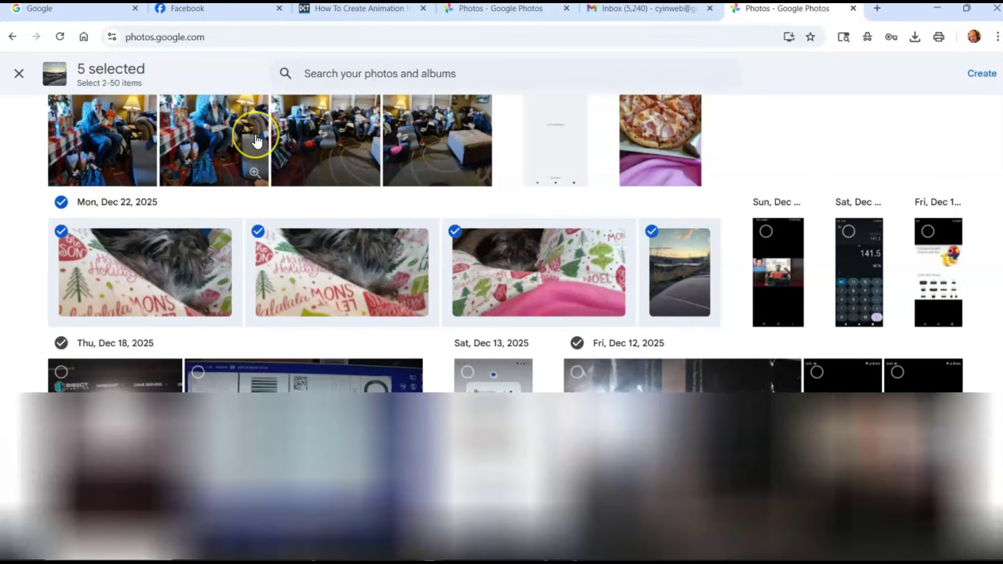
scroll(245, 138, up, 3)
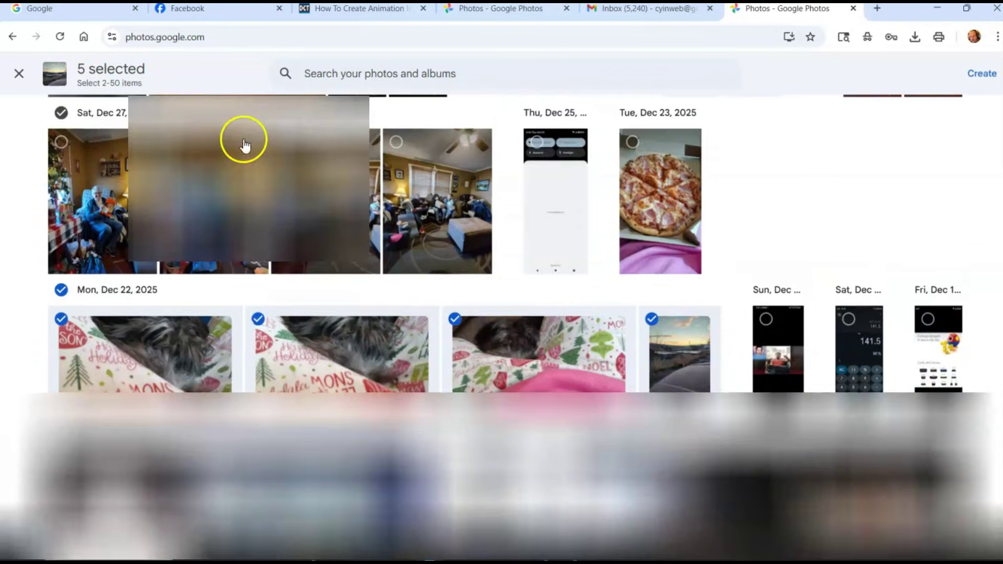
scroll(282, 134, down, 3)
mouse_move(538, 272)
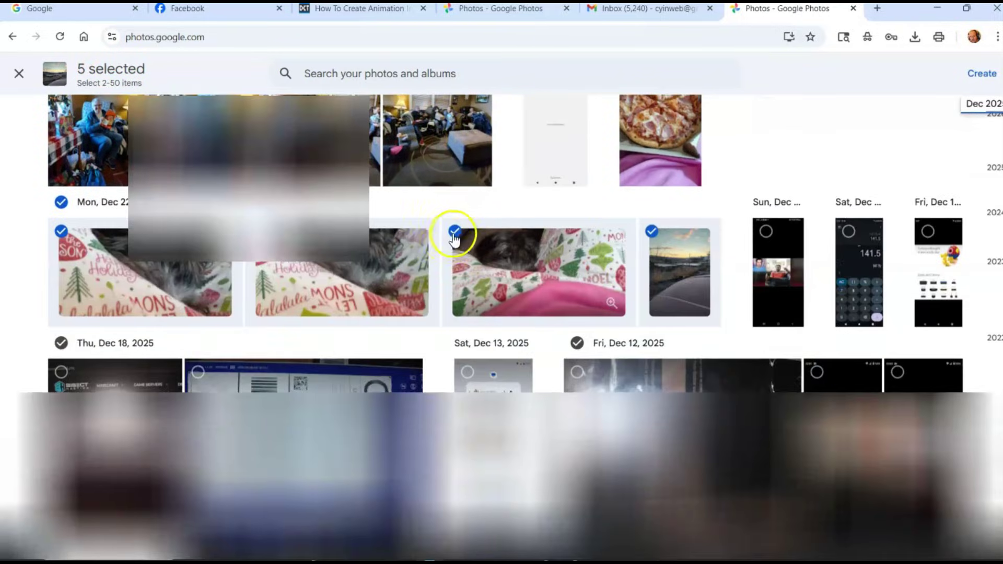
scroll(241, 230, up, 3)
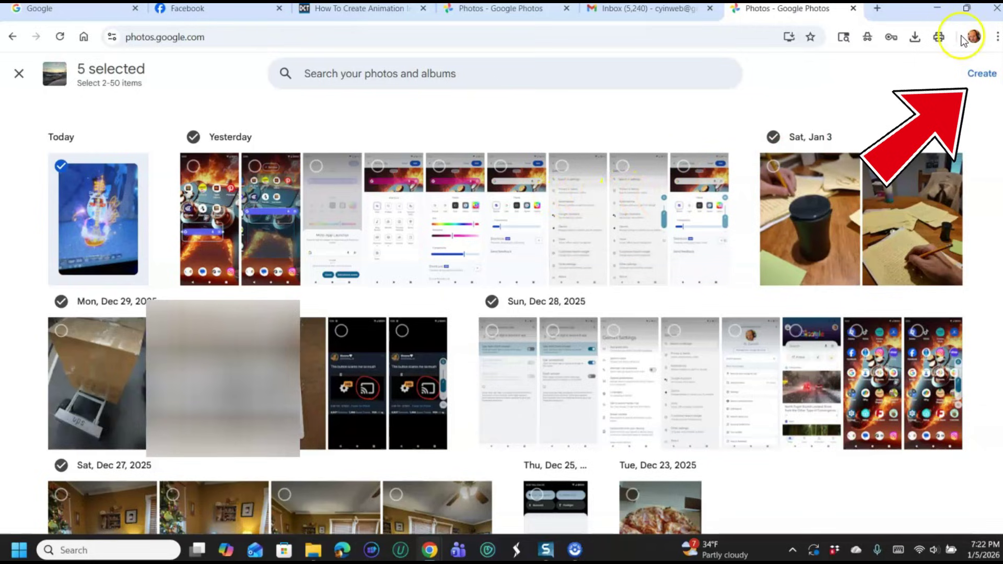
- Build the animation with Create and let it play in the viewer
click(980, 75)
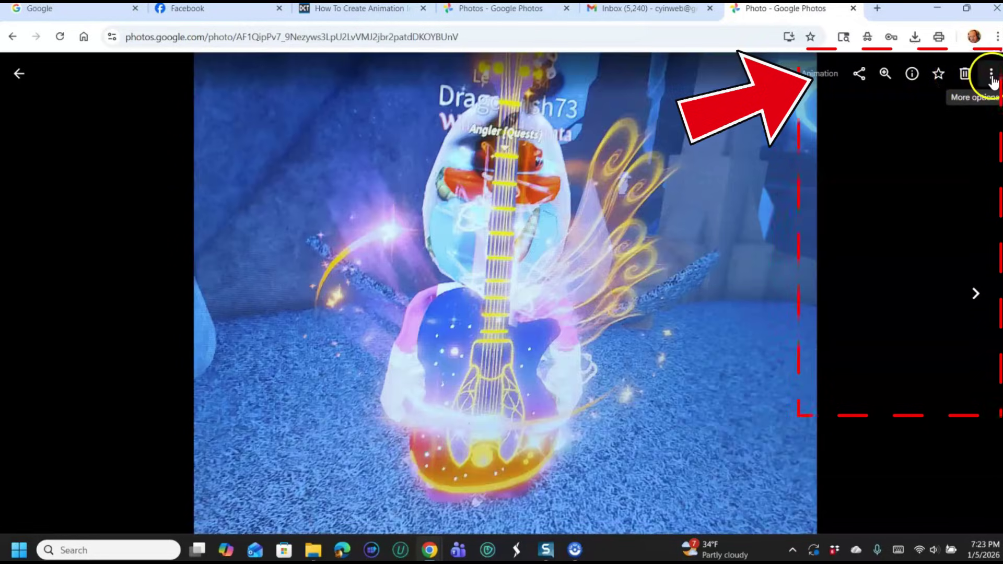
- Download the animation via More options and save the 2.0 MB GIF into Downloads
click(992, 77)
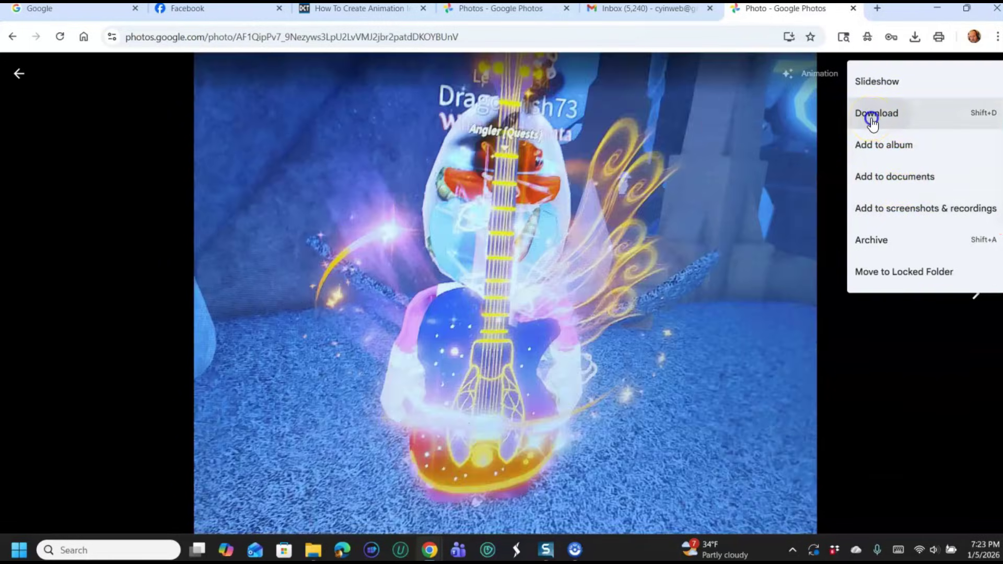
click(872, 122)
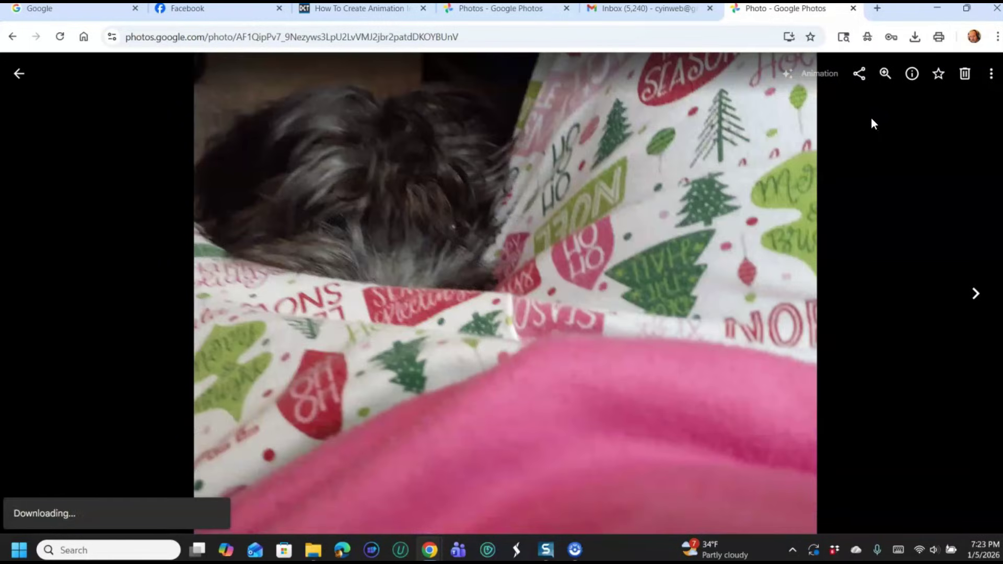
click(900, 124)
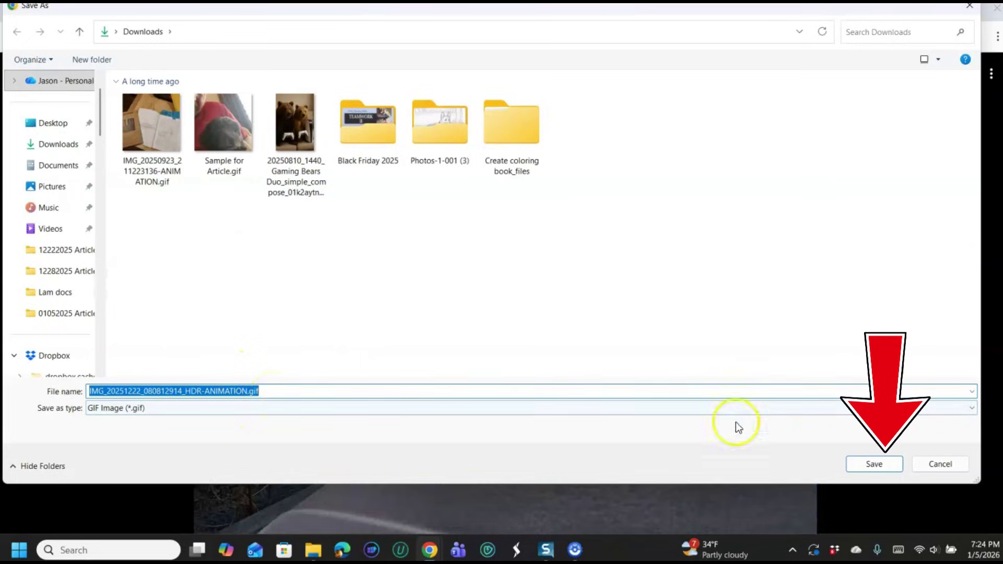
click(856, 463)
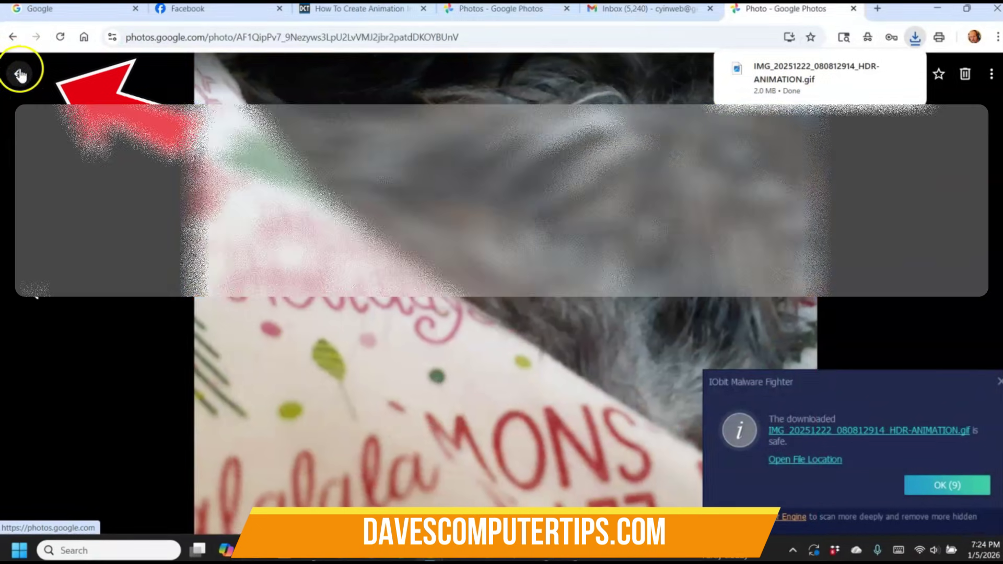
- Play the downloaded GIF from Explorer's Downloads, then close the viewer and the folder window
click(19, 73)
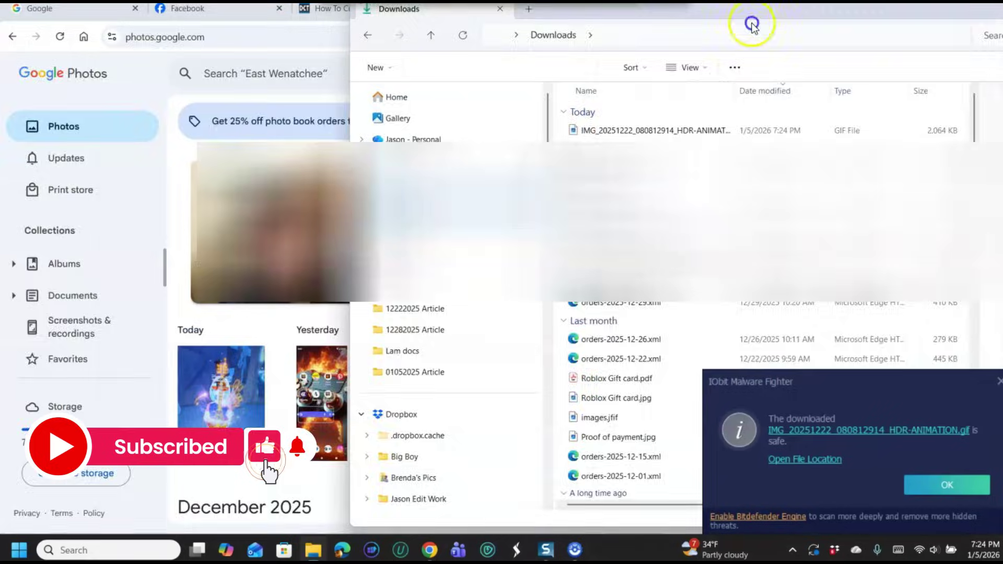
mouse_move(753, 23)
mouse_down()
mouse_move(483, 24)
mouse_move(481, 57)
mouse_up()
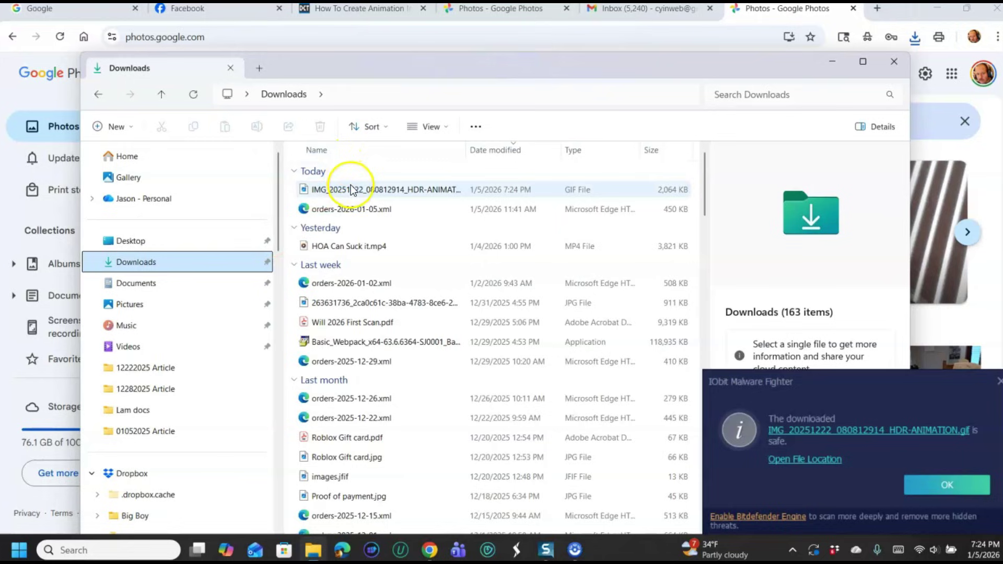
click(349, 192)
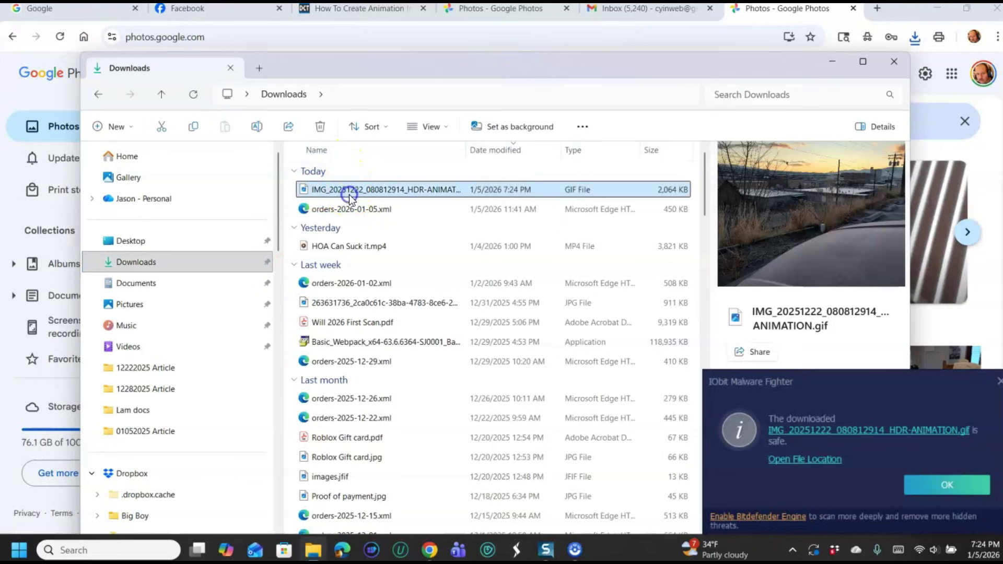
double_click(400, 187)
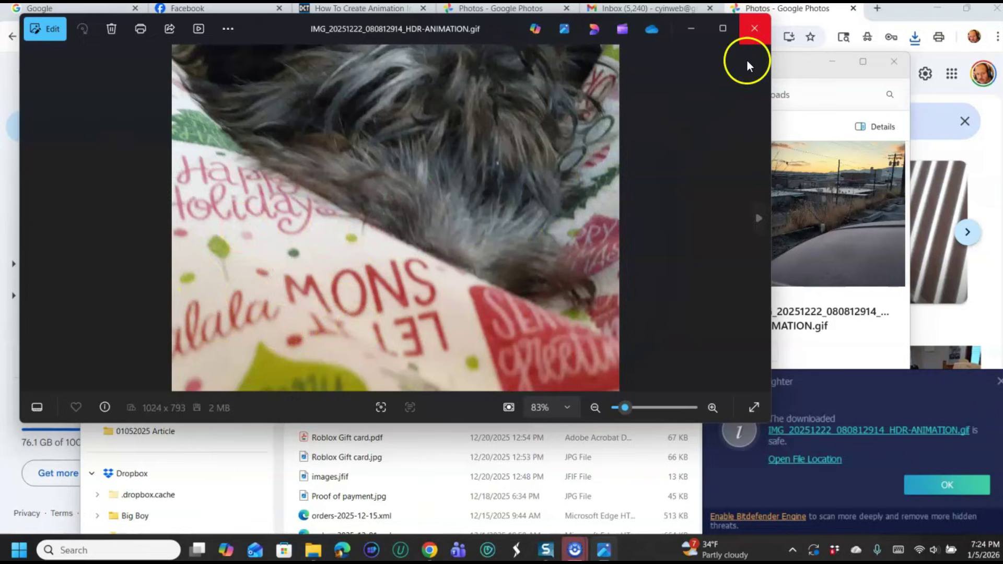
click(754, 24)
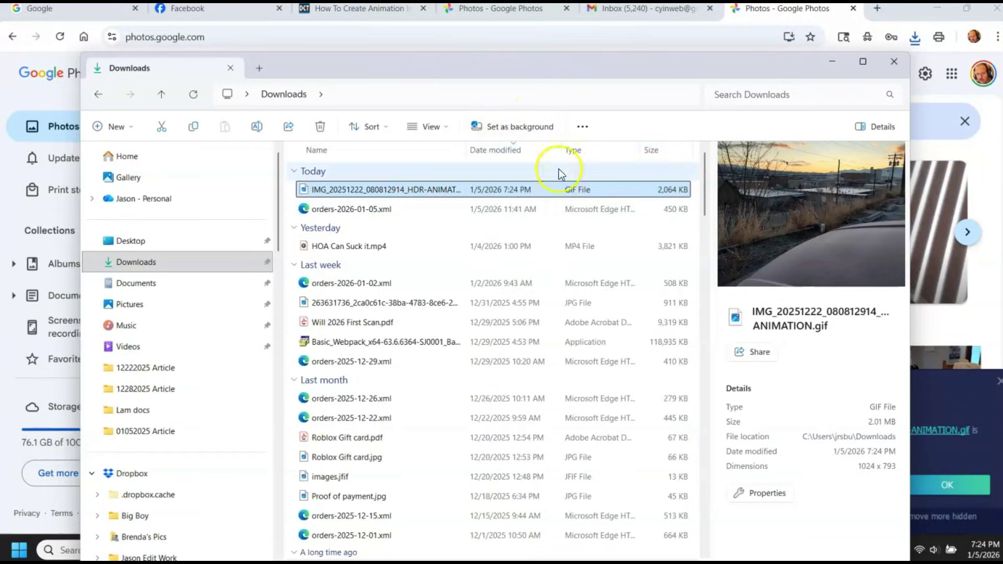
click(893, 62)
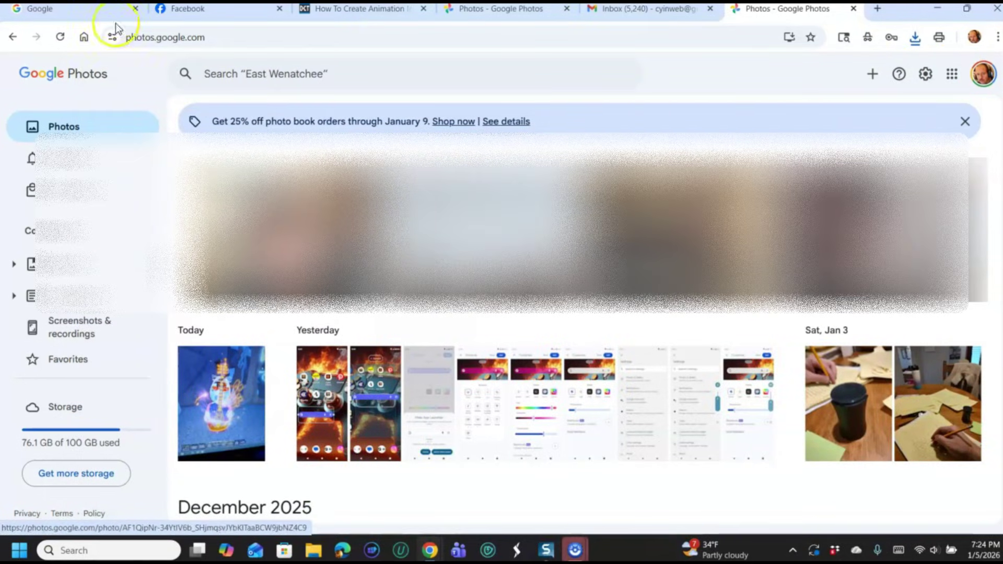
- Reload the Photos library to show the new animation, then view the Daves Computer Tips article
click(61, 37)
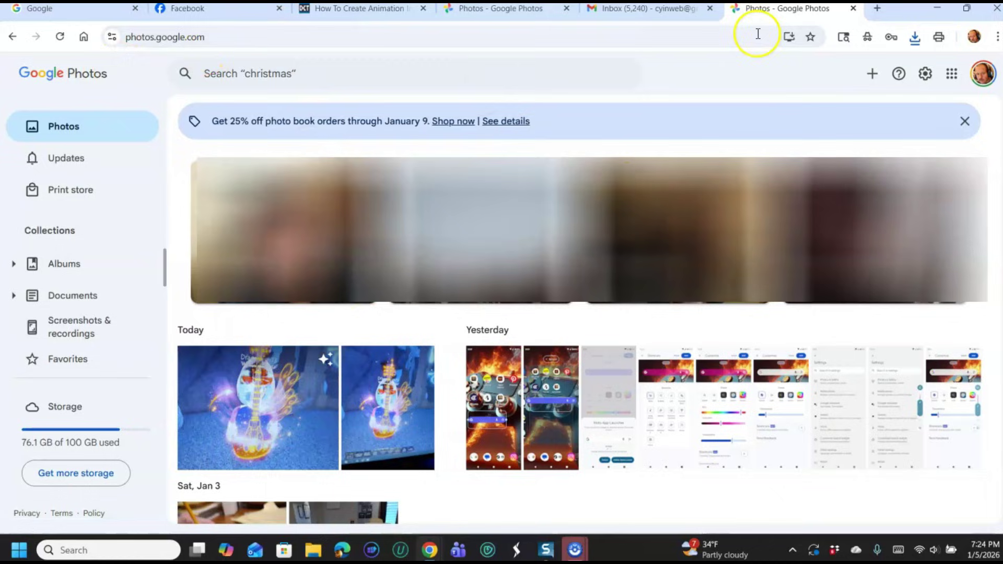
mouse_move(258, 407)
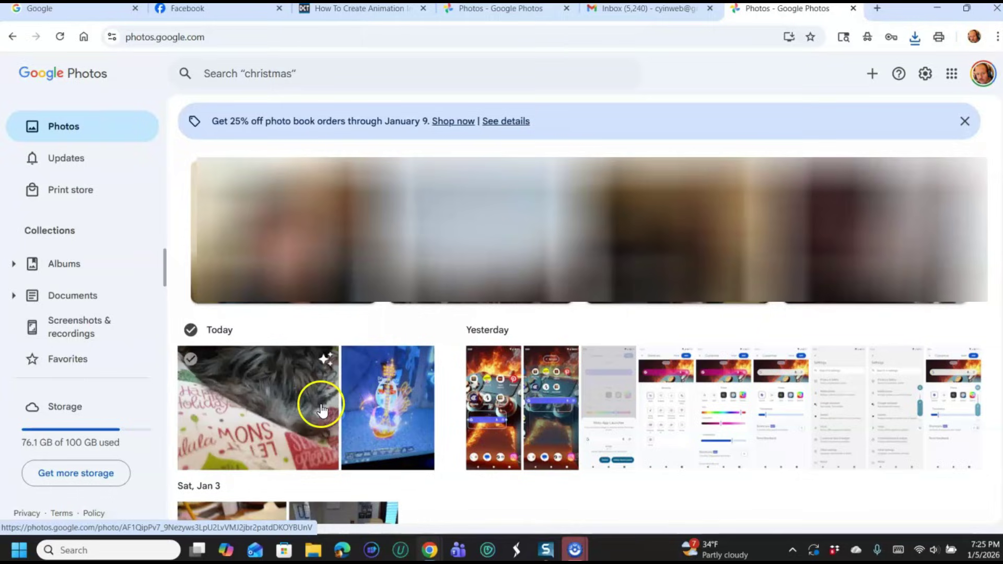
click(337, 11)
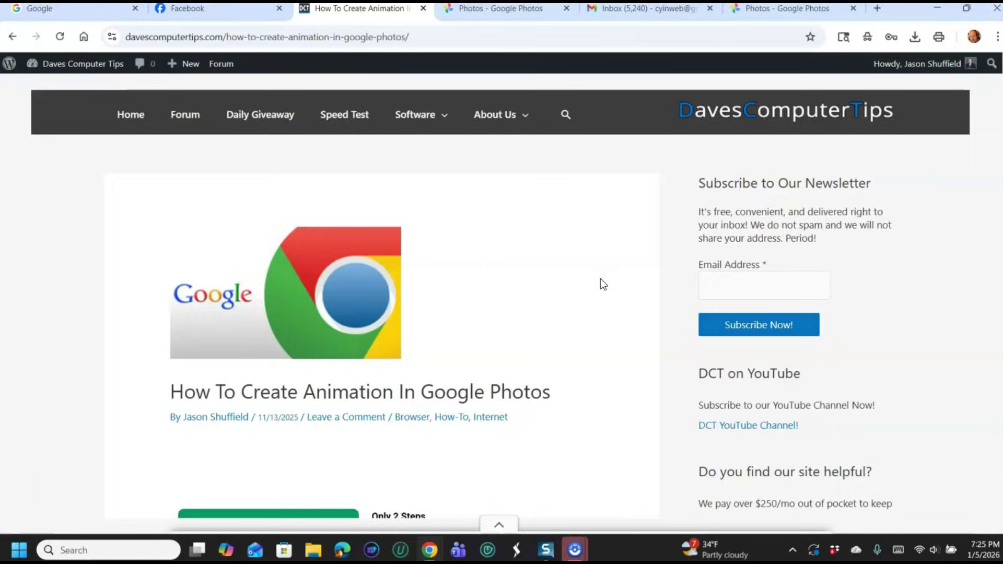
click(554, 282)
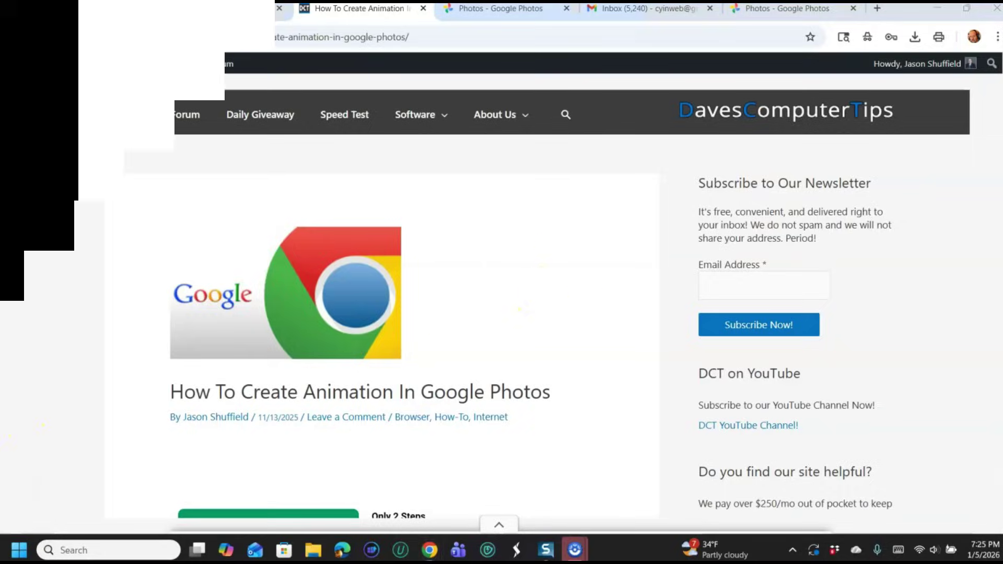